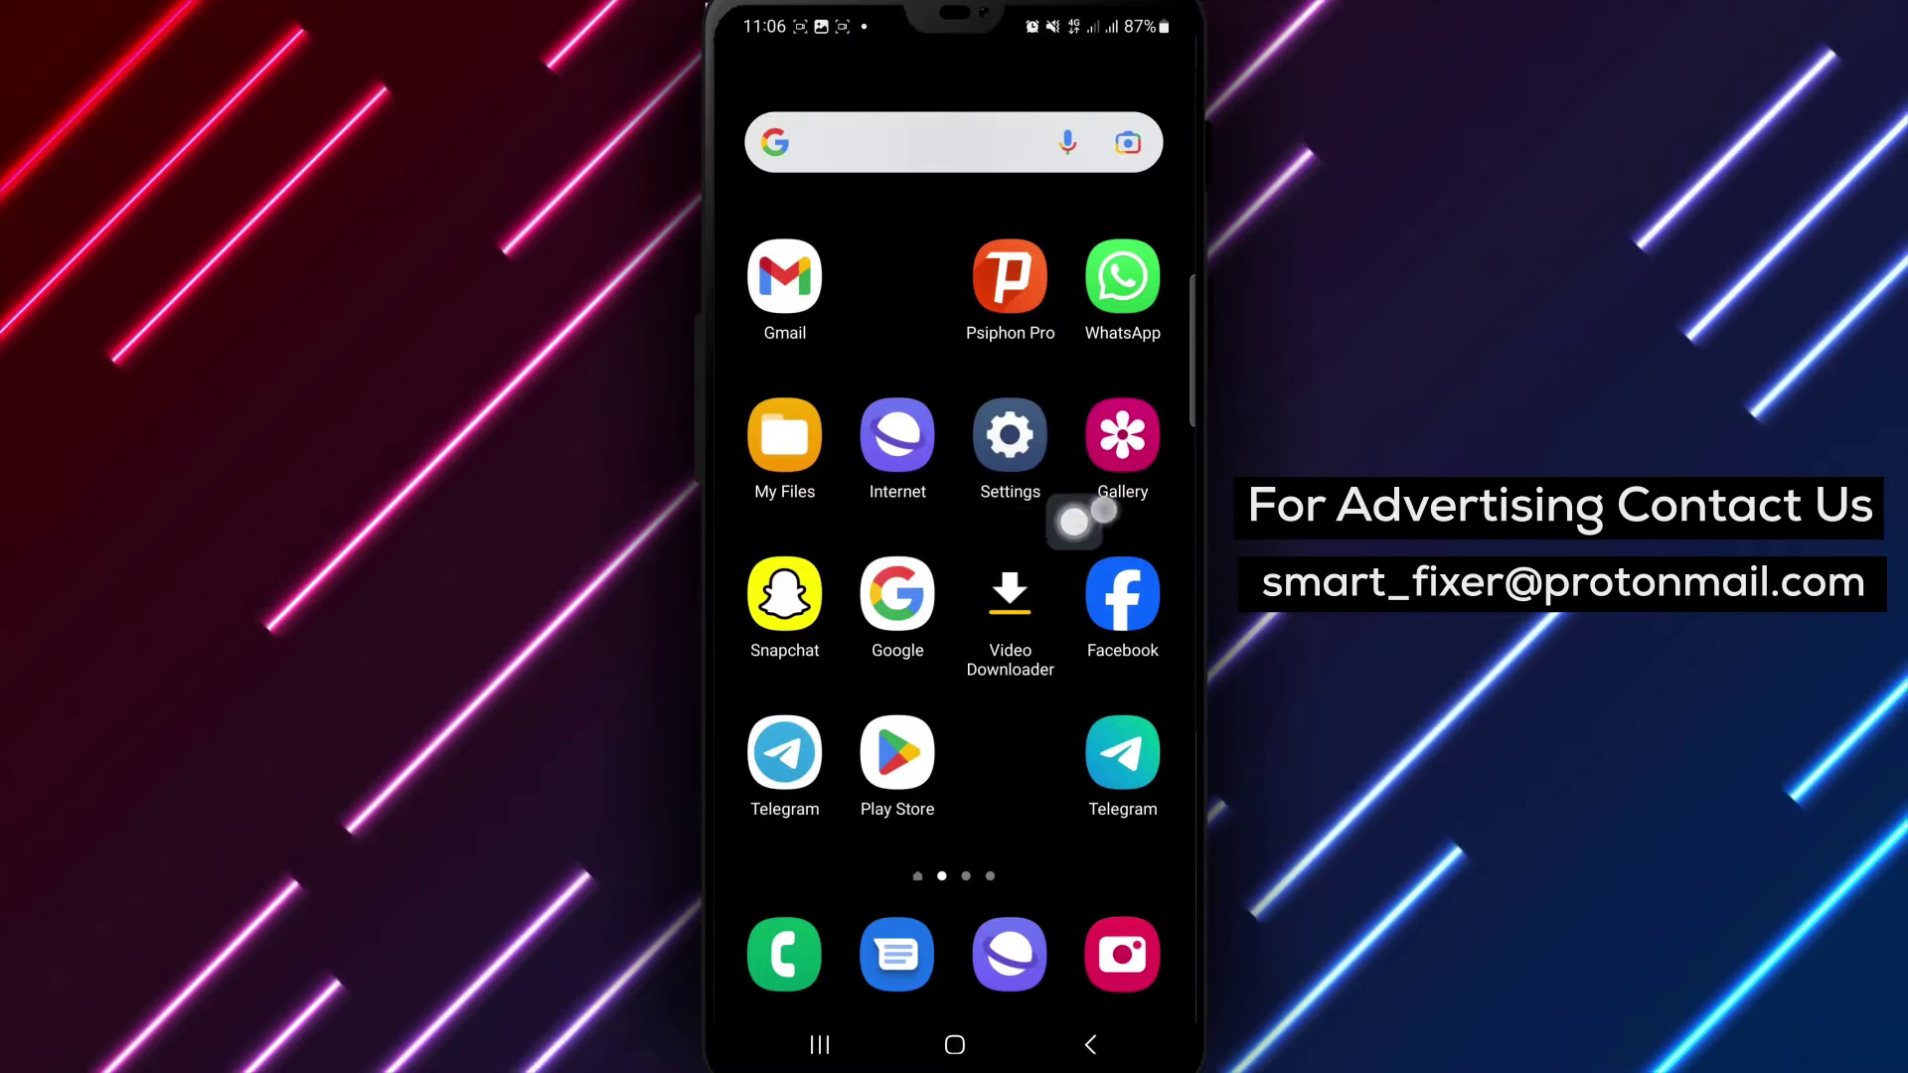
Launch Facebook and go through the Menu to the Settings & privacy page.
click(1123, 596)
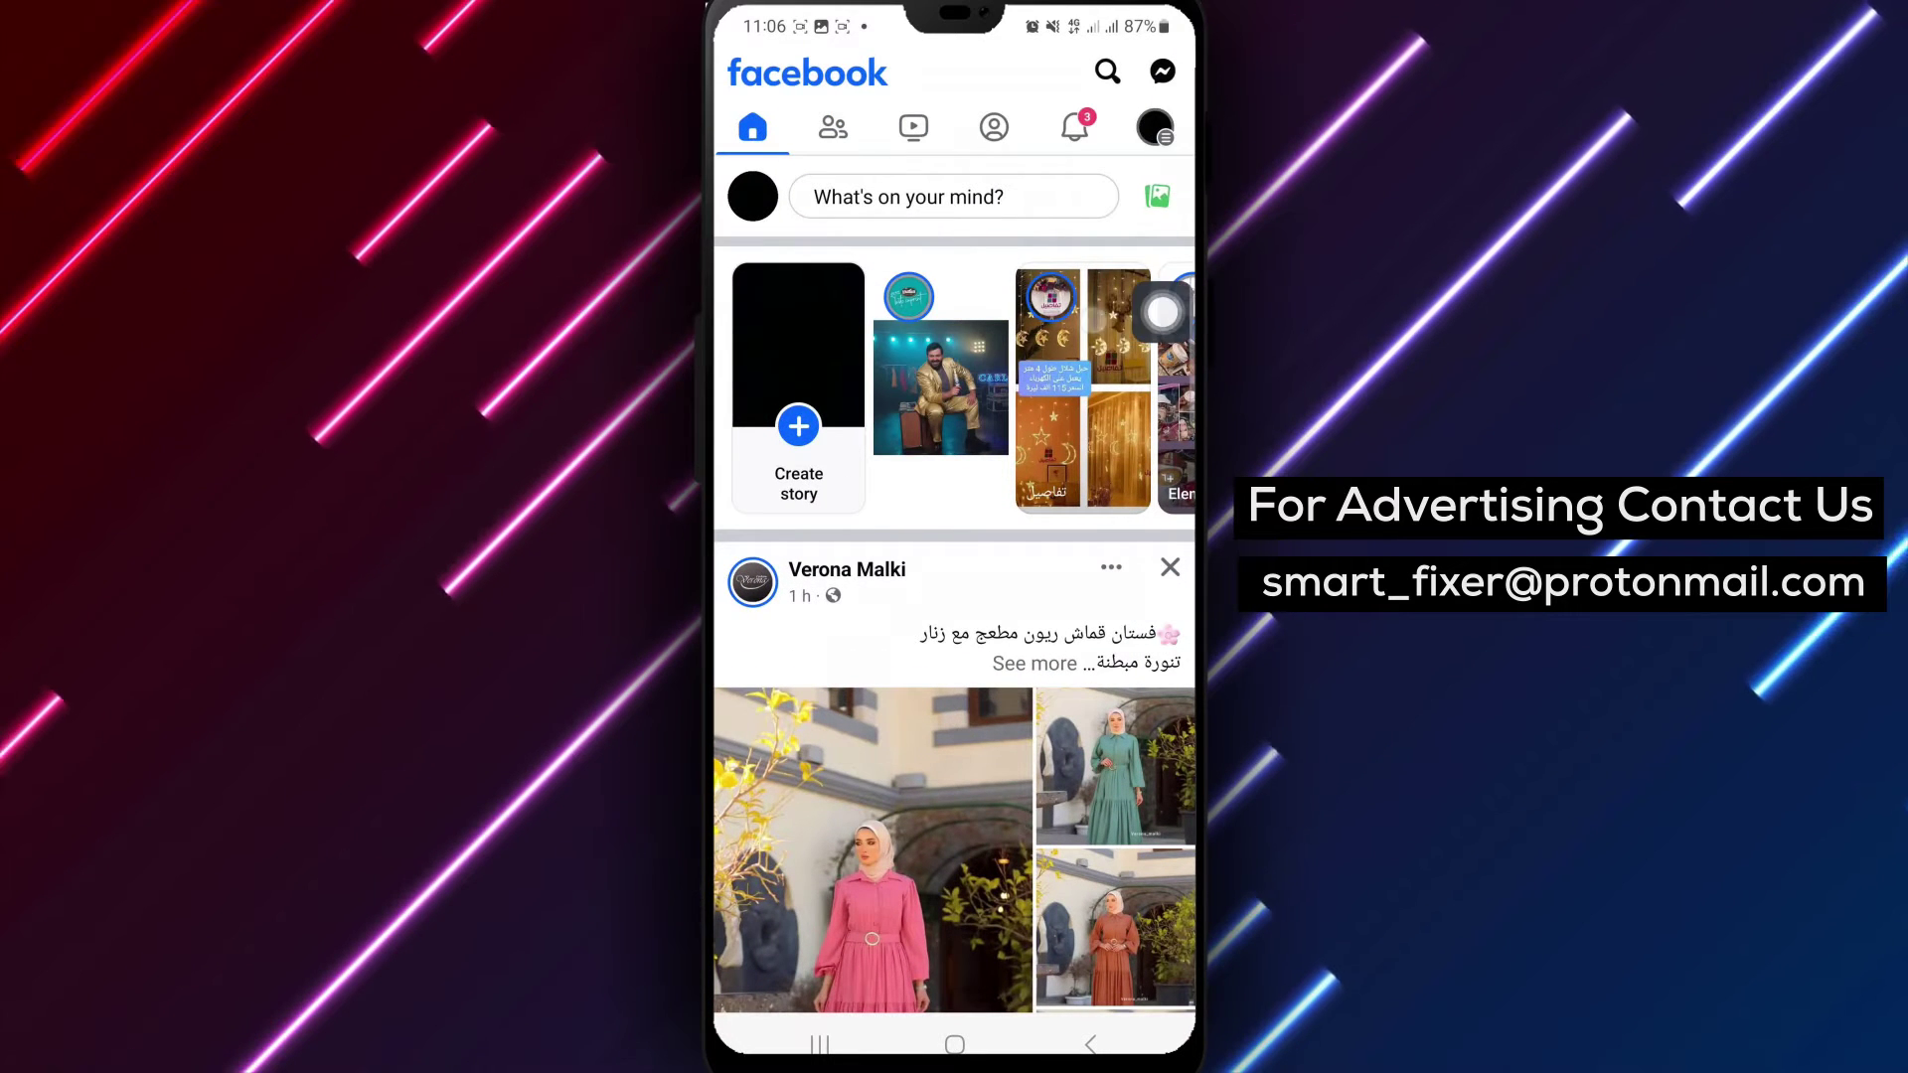
click(1156, 126)
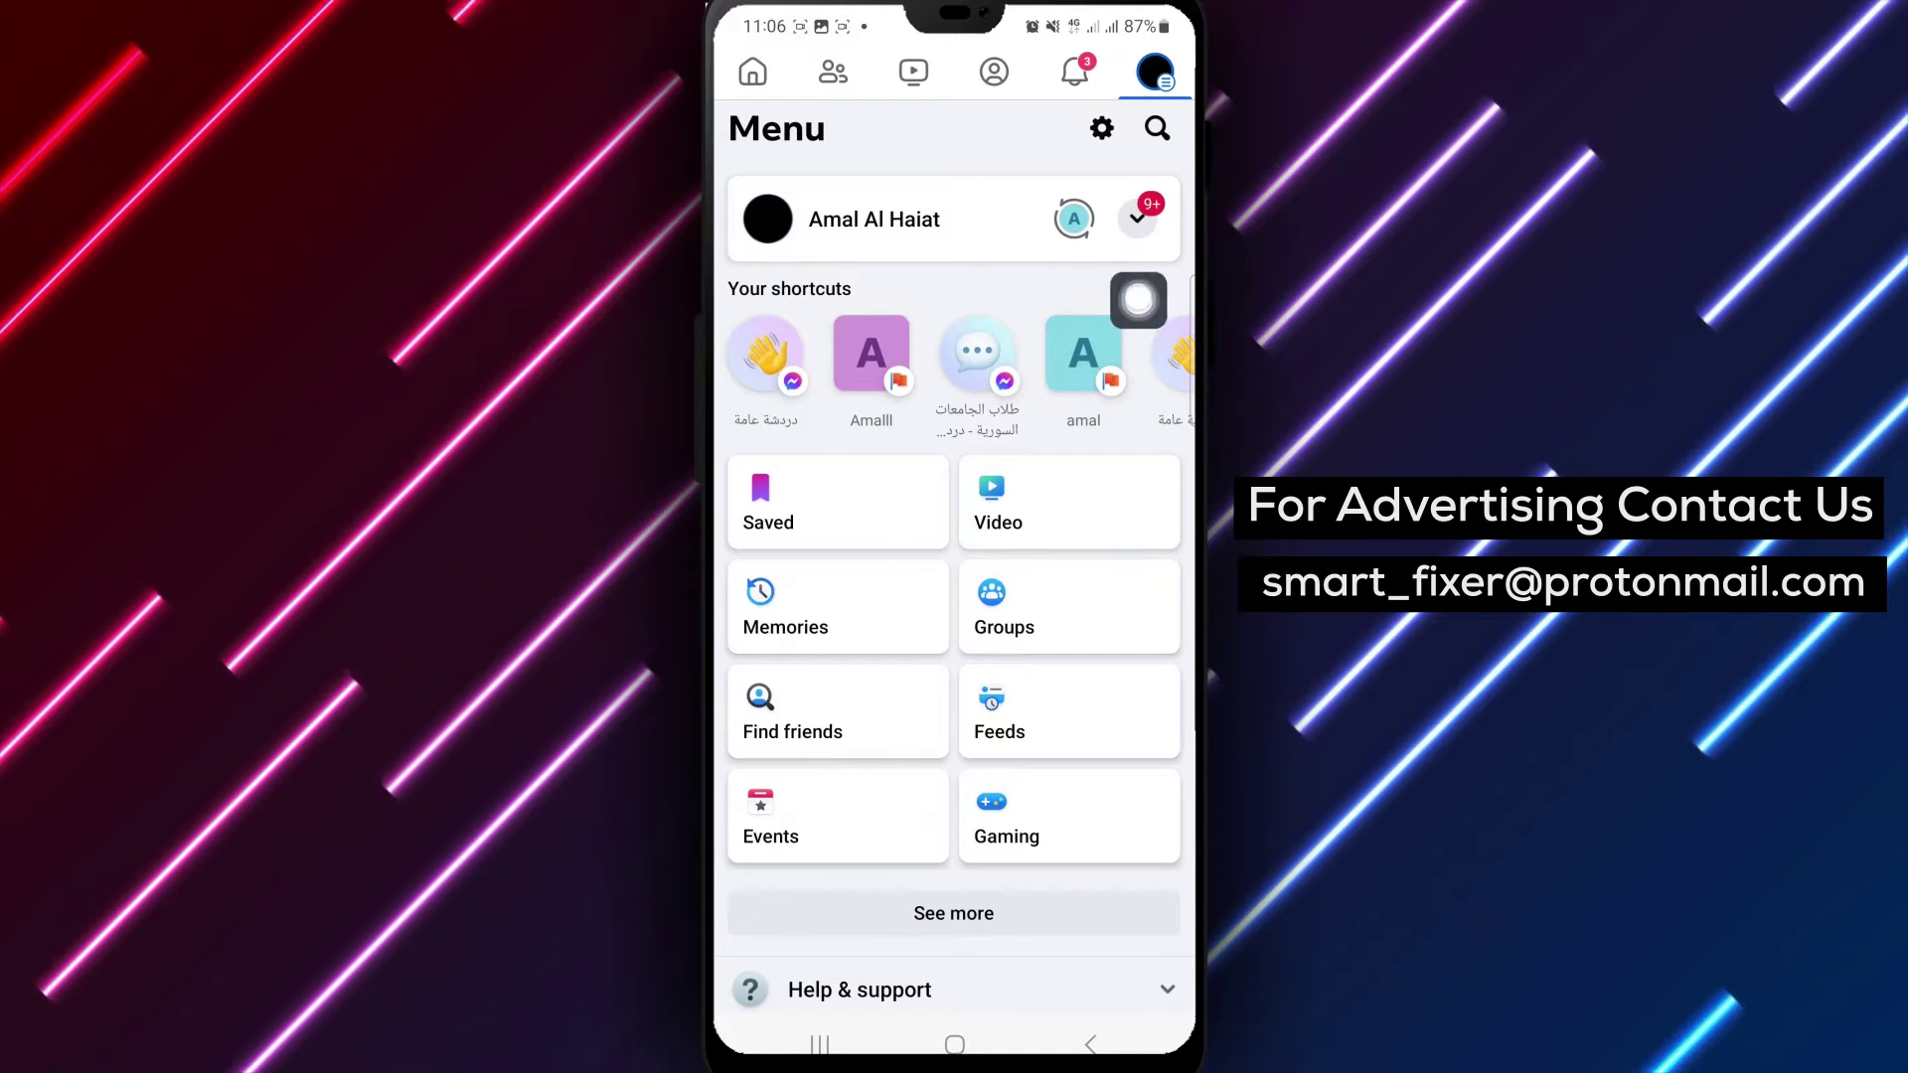
click(1102, 129)
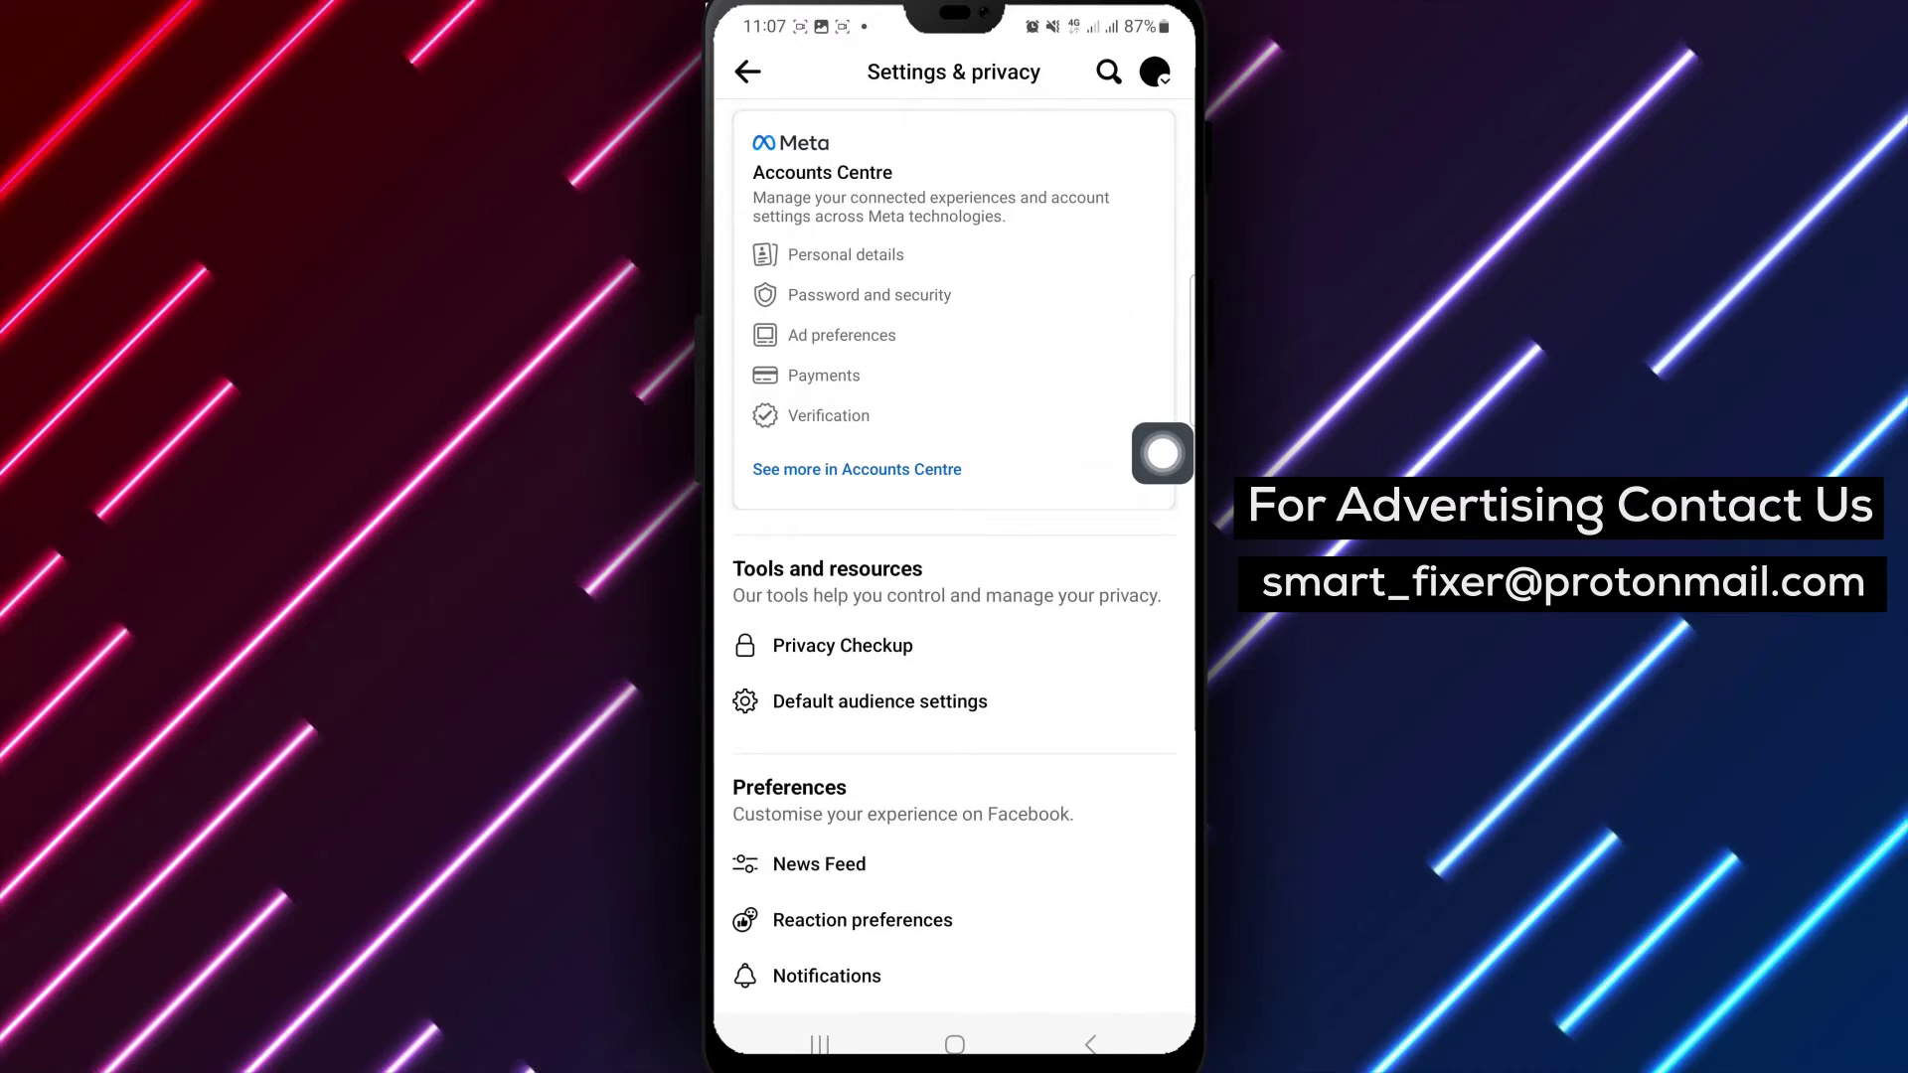
Open Accounts Centre's 'Your information and permissions' page from Settings & privacy.
click(856, 468)
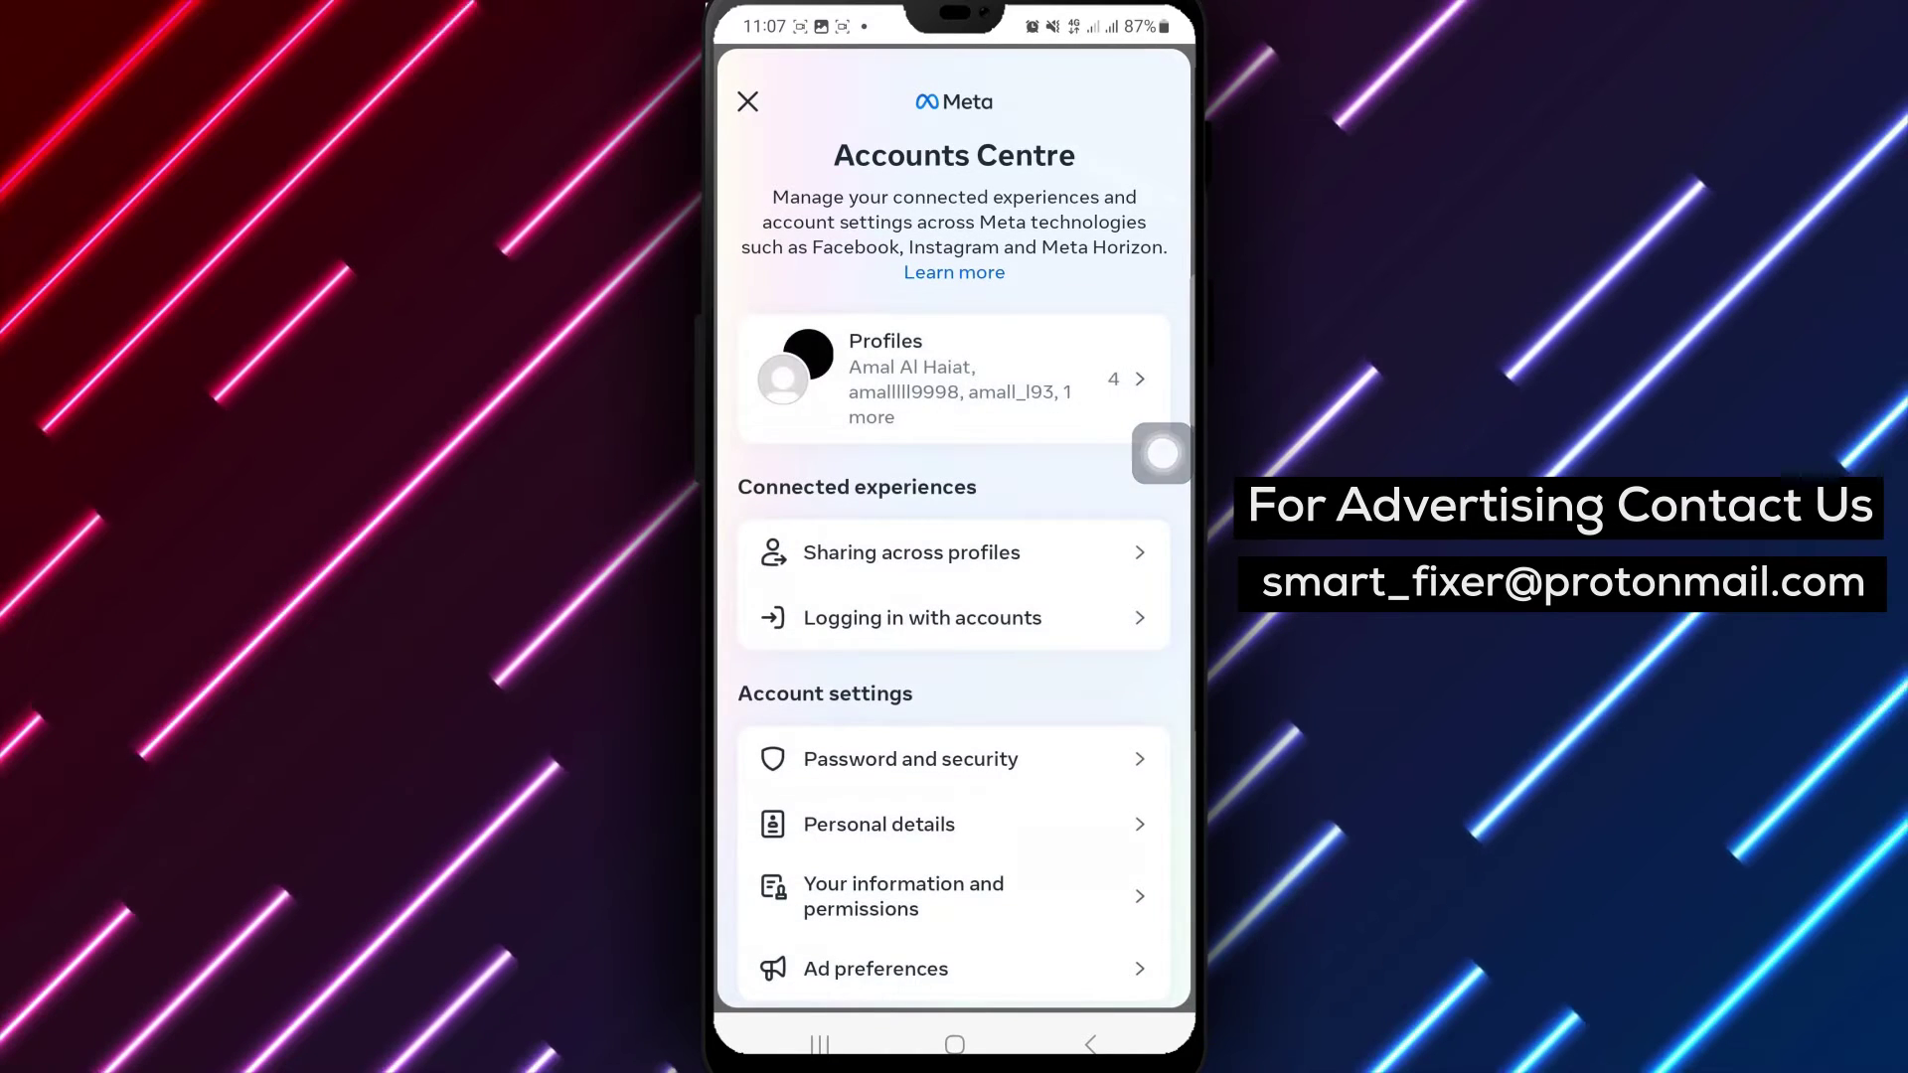
click(1027, 879)
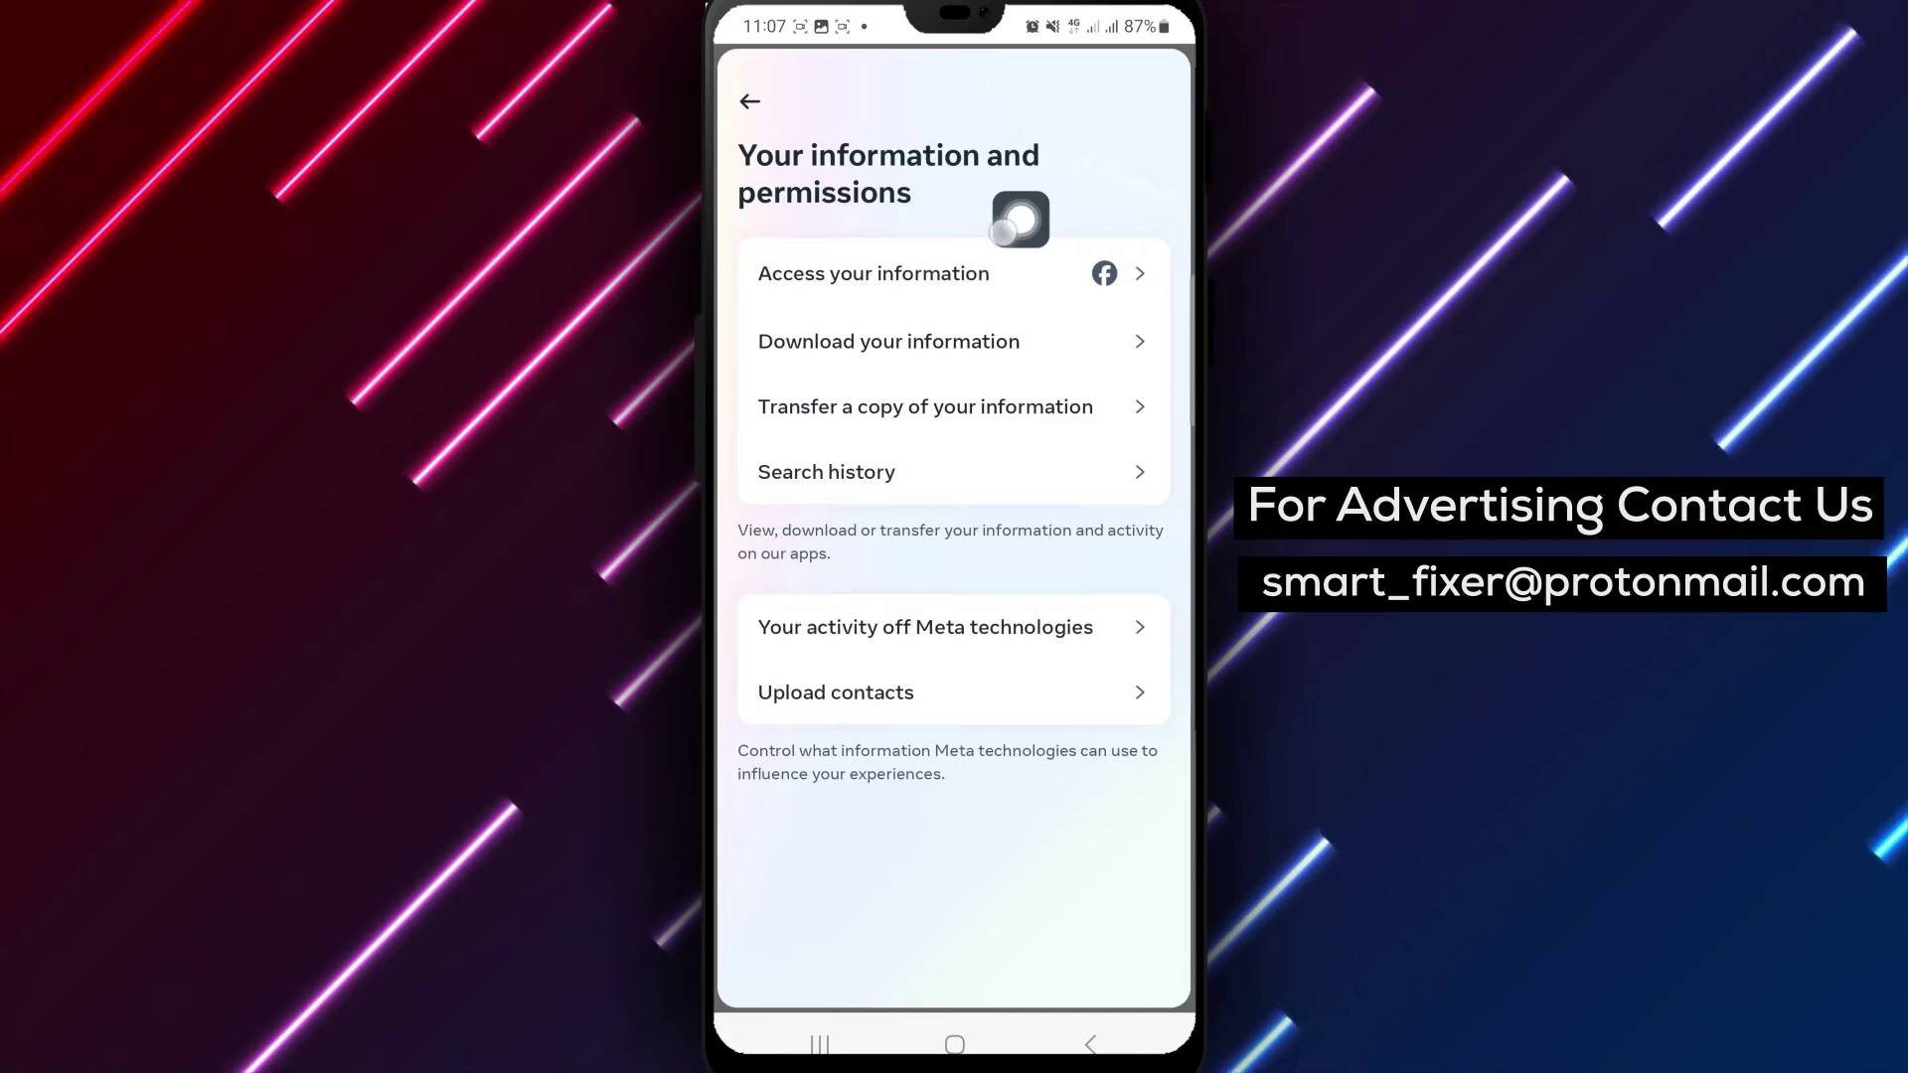
Go from Access your information to the 'Your Facebook activity' page.
click(1160, 268)
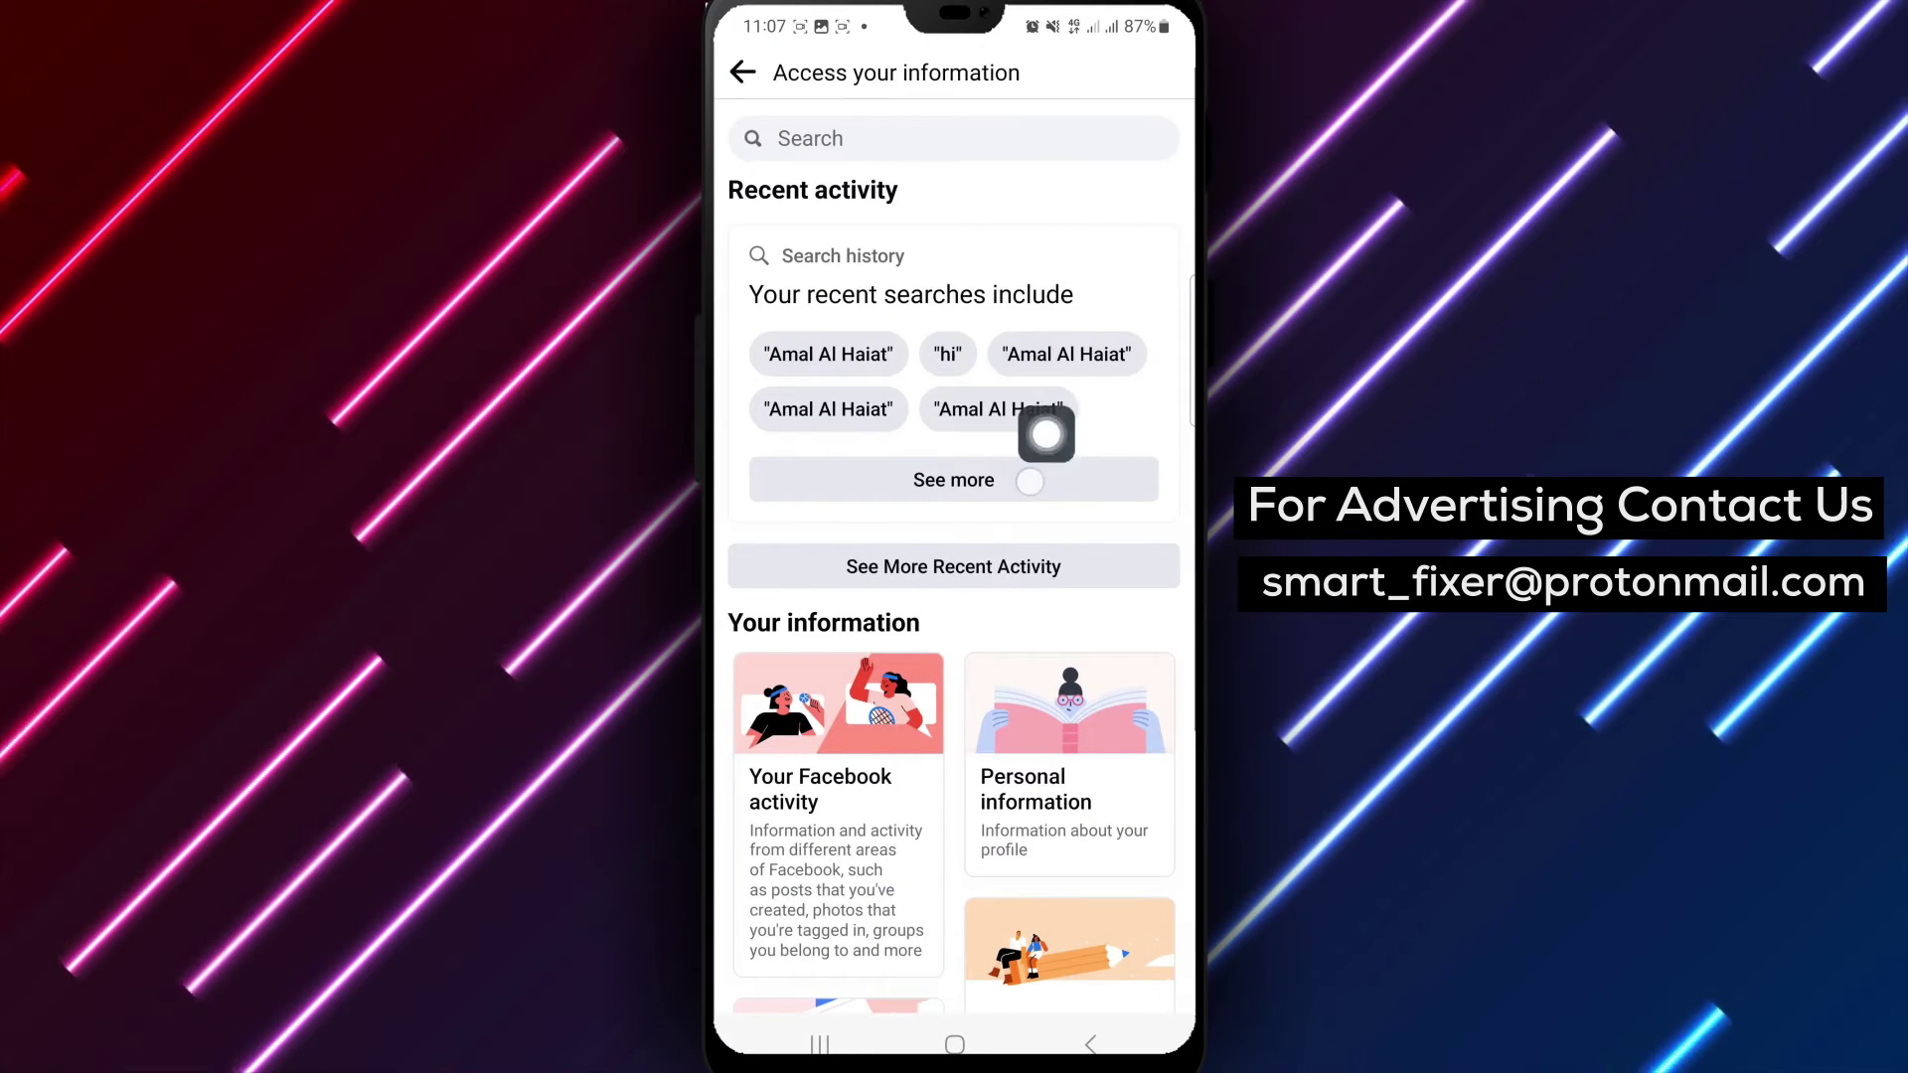
click(745, 874)
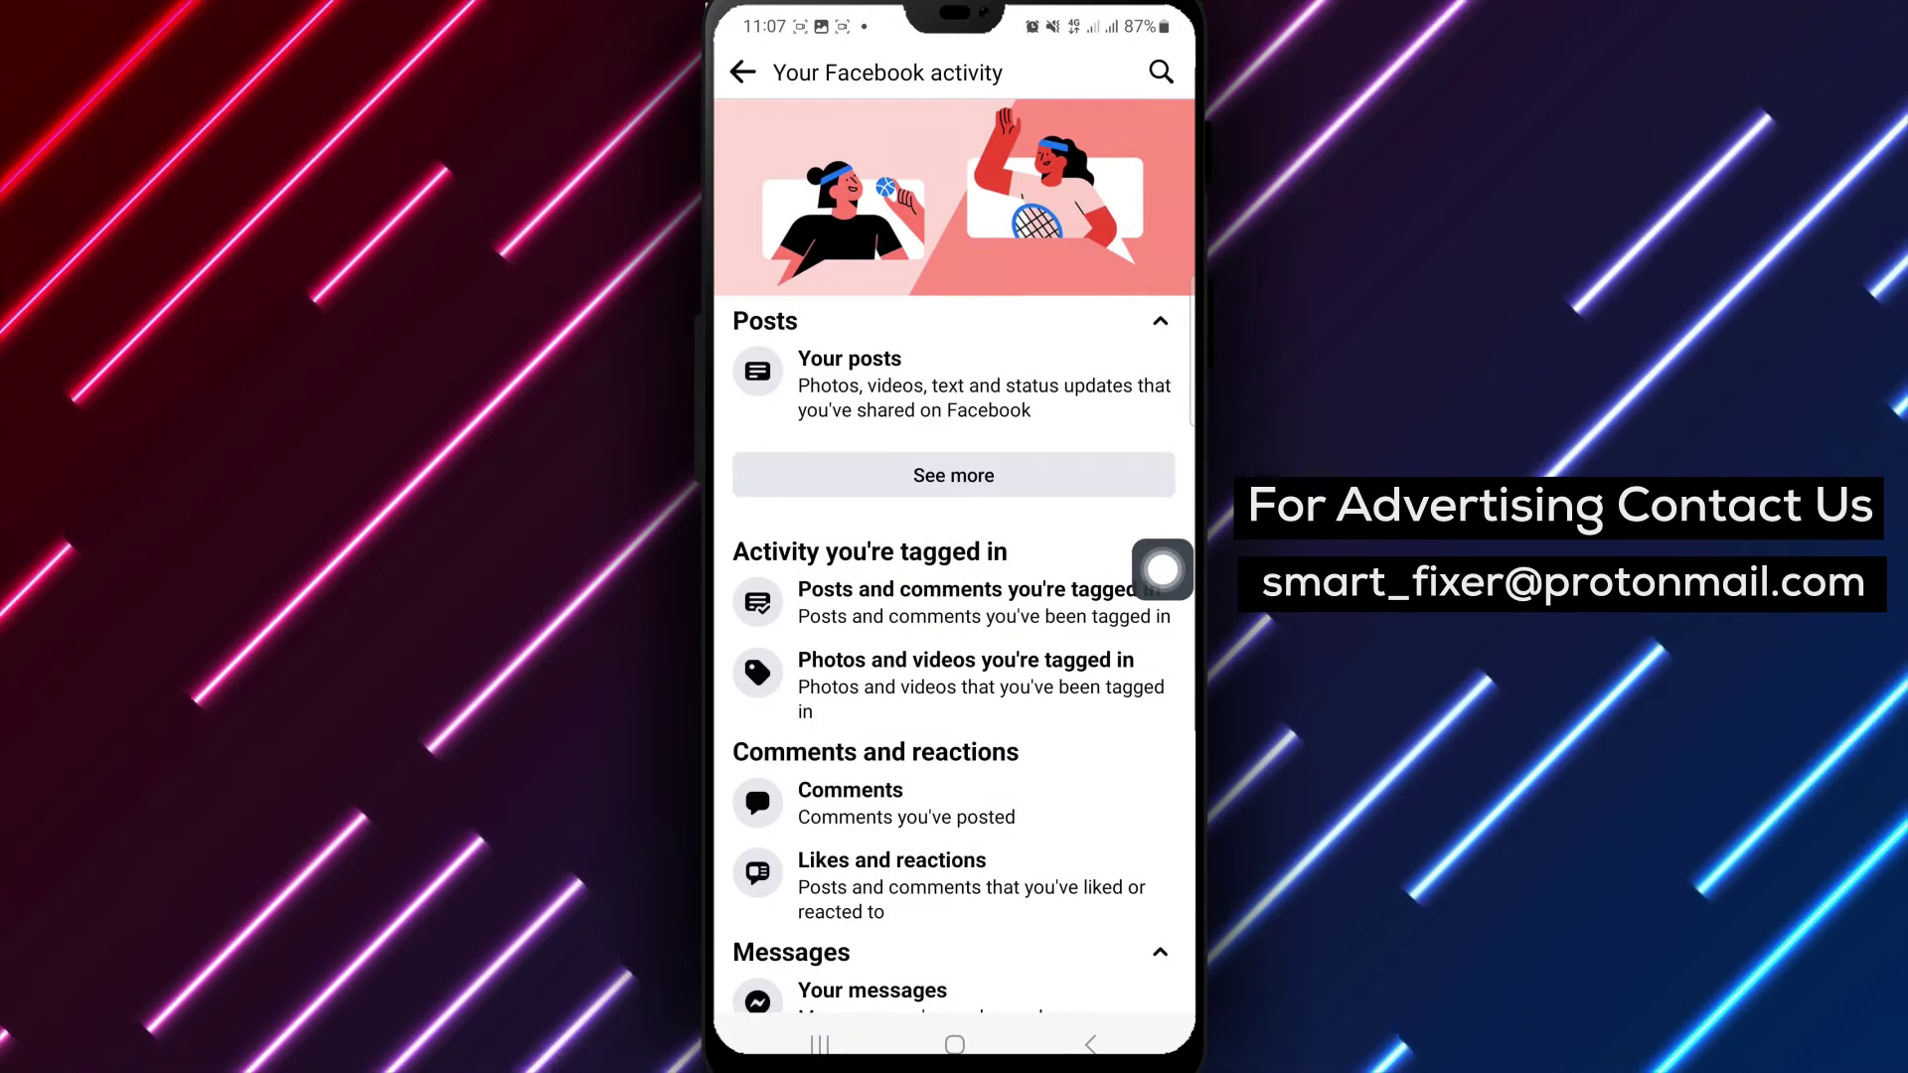
Check the empty 'Photos and videos you're tagged in' list, then go to the home screen.
click(1158, 671)
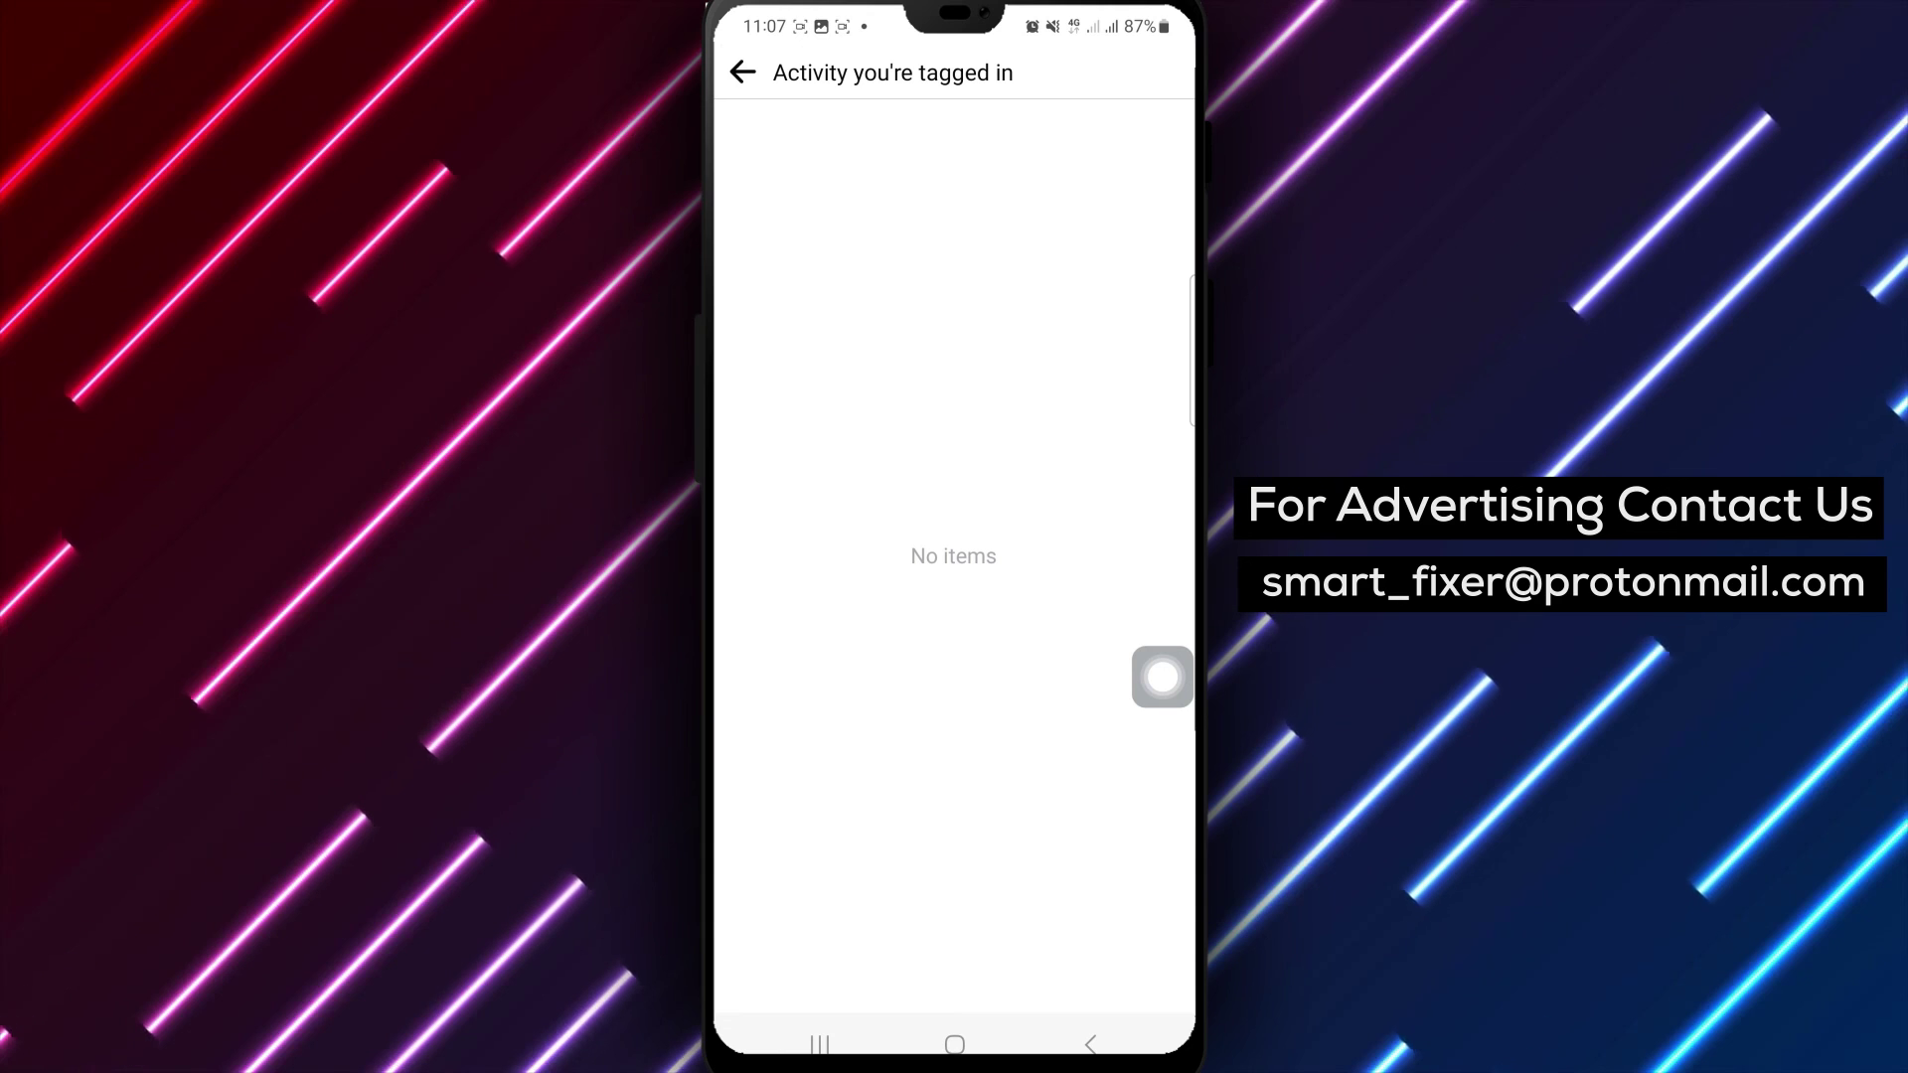
click(955, 1043)
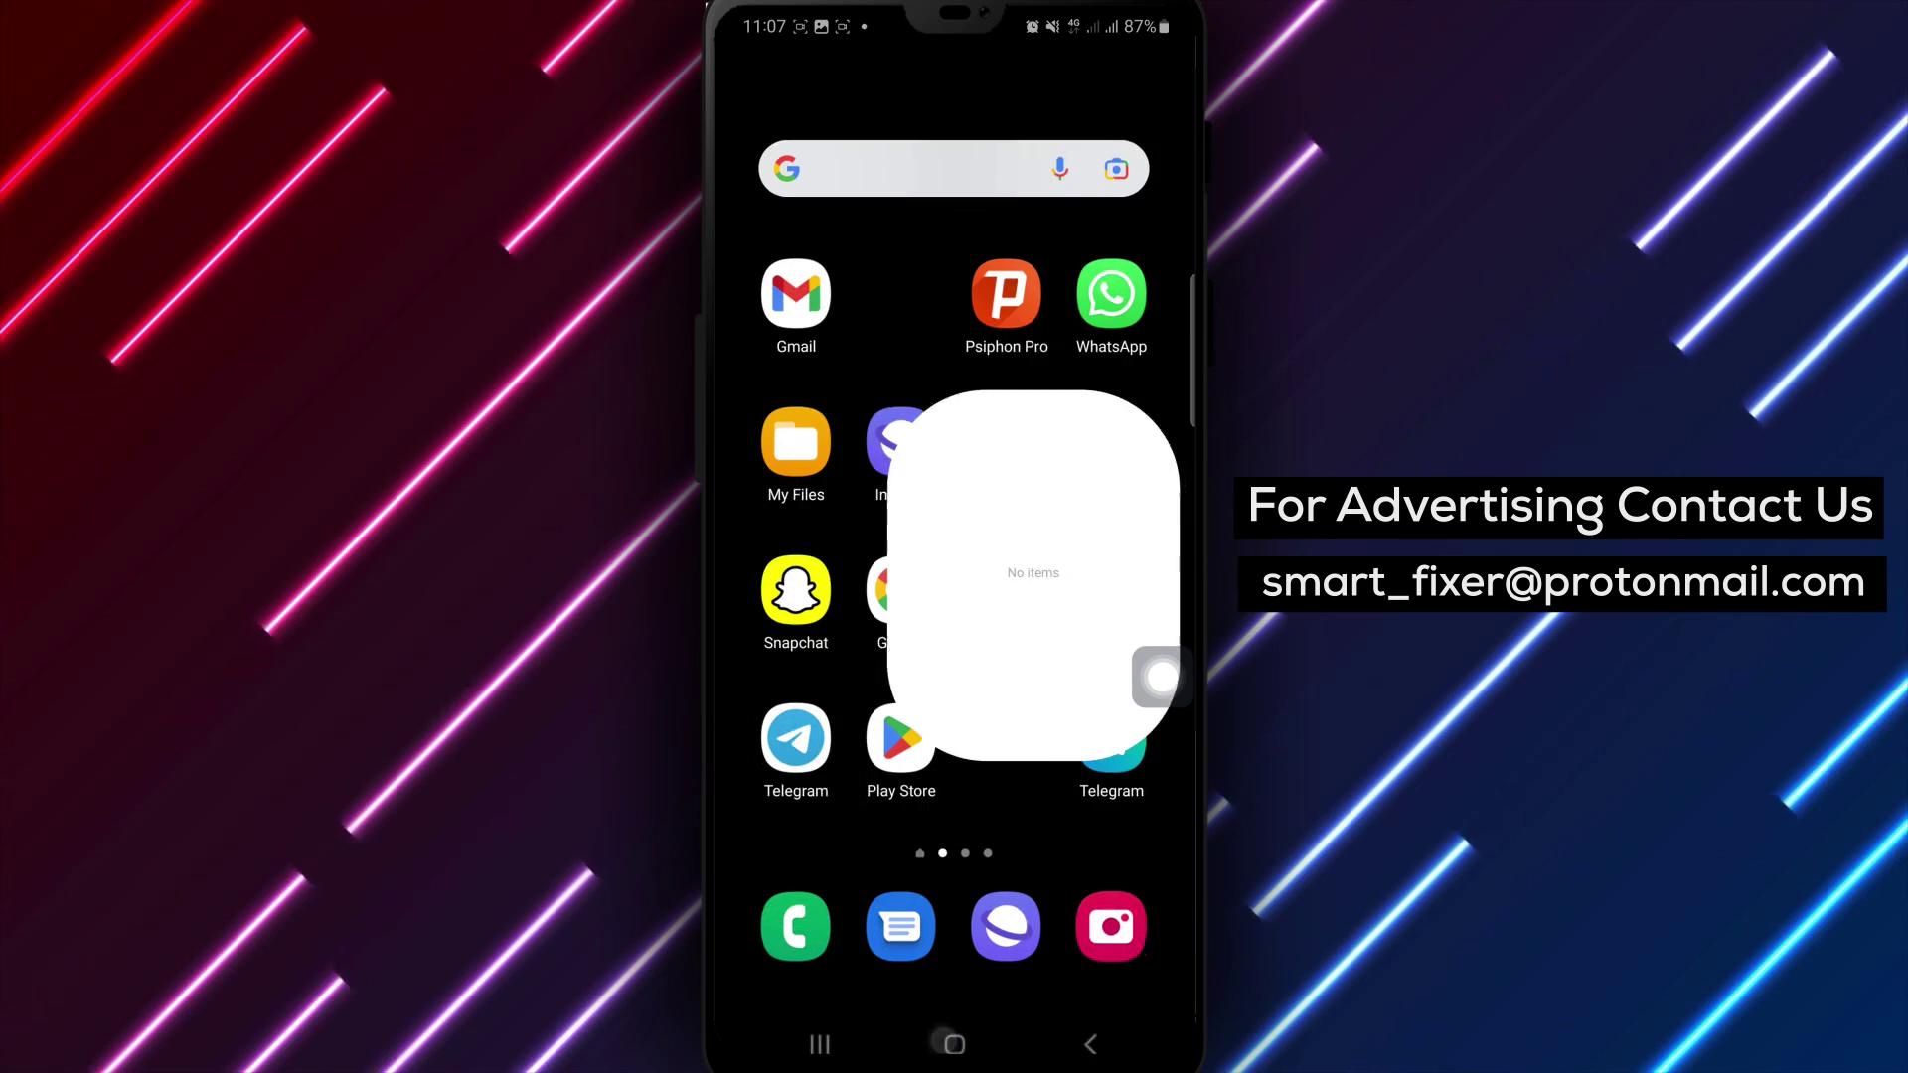